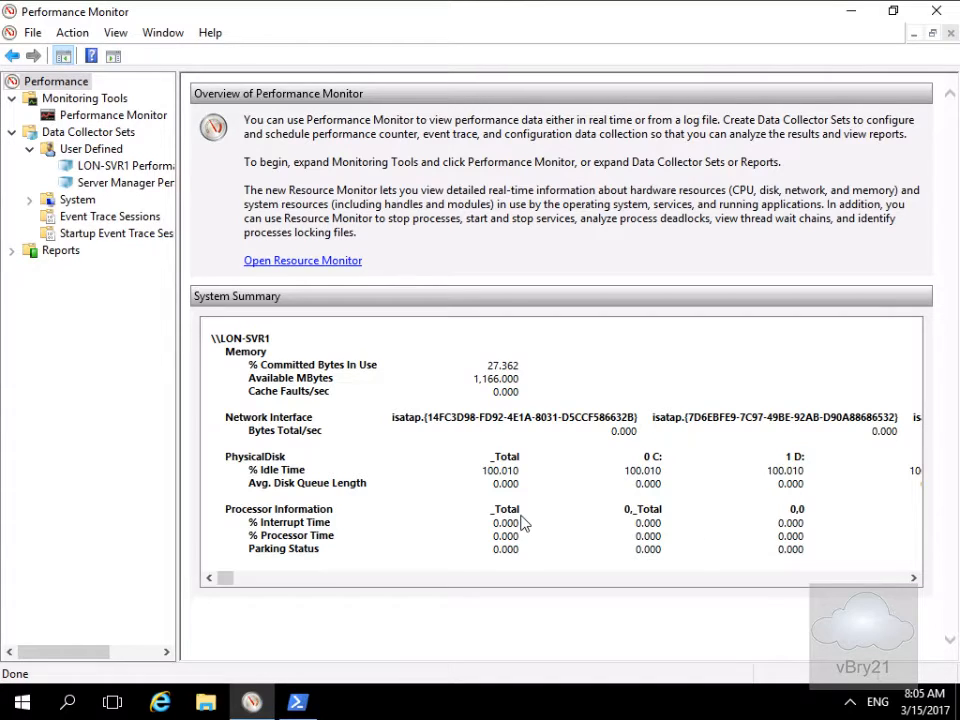
Start a manually created user-defined data collector set named LON-SVR1 Alert, with Performance Counter Alert as its data type.
{"action": "left_click", "coordinate": [105, 150]}
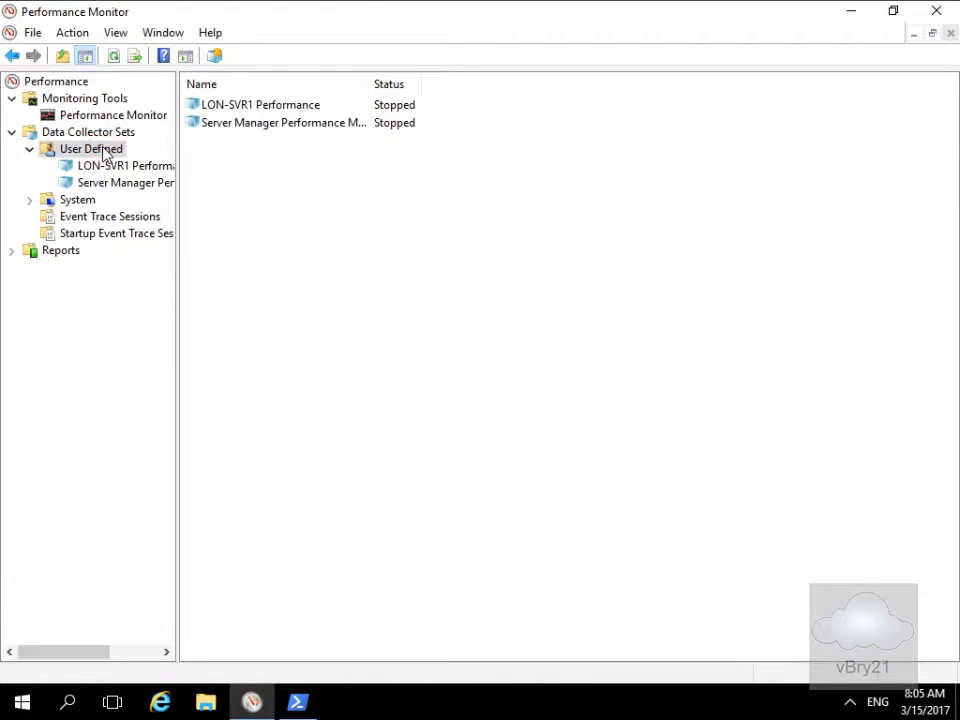
{"action": "right_click", "coordinate": [103, 151]}
{"action": "left_click", "coordinate": [158, 162]}
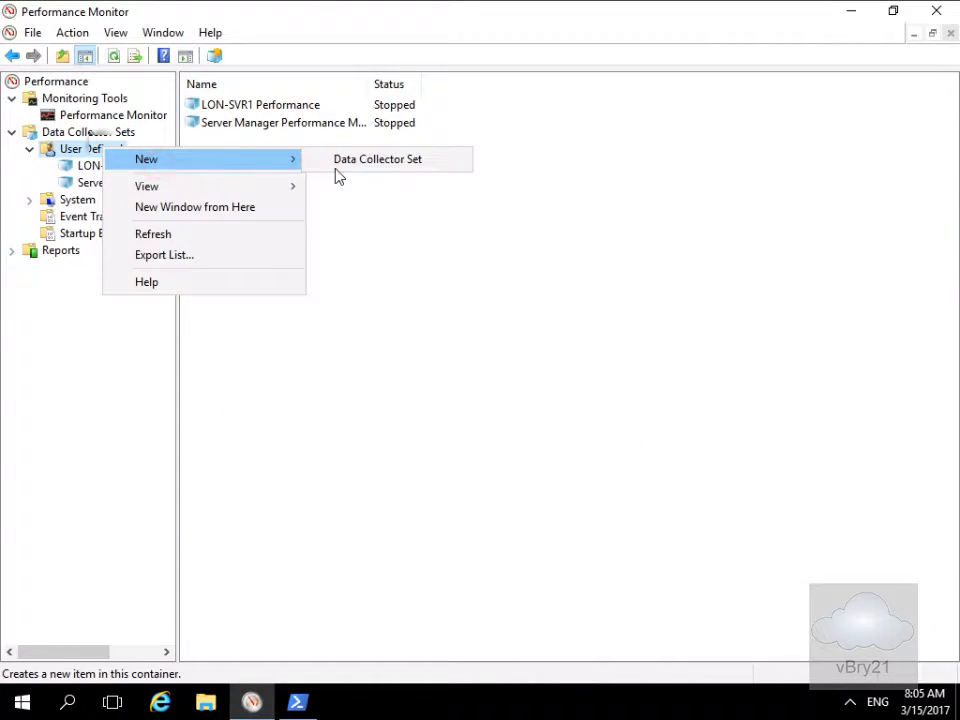
{"action": "left_click", "coordinate": [335, 166]}
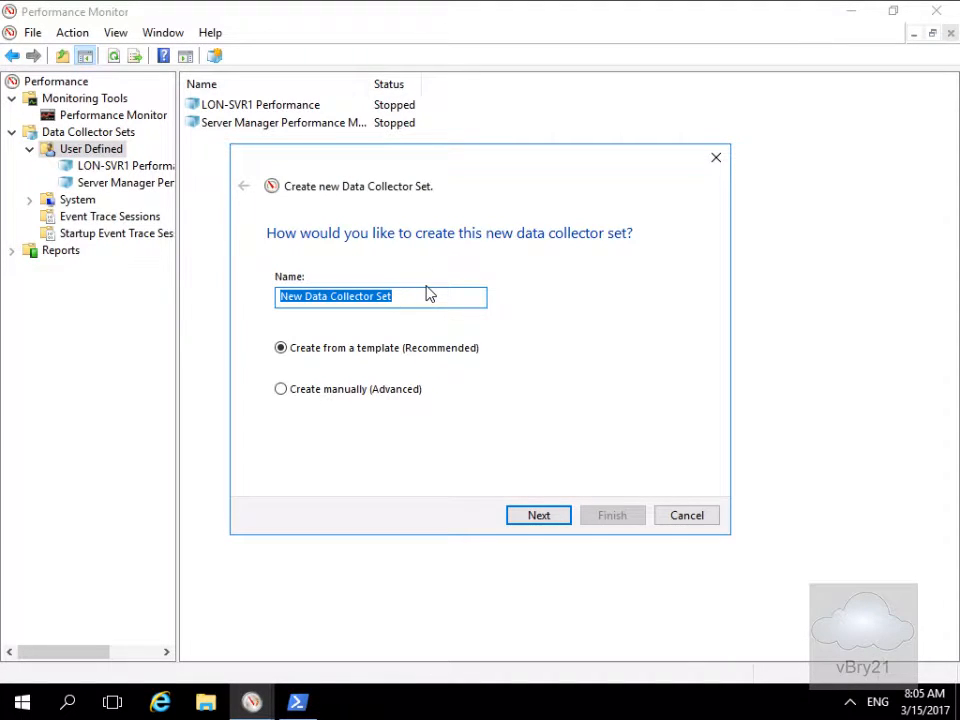
{"action": "type", "text": "LON-SVR1 Alert"}
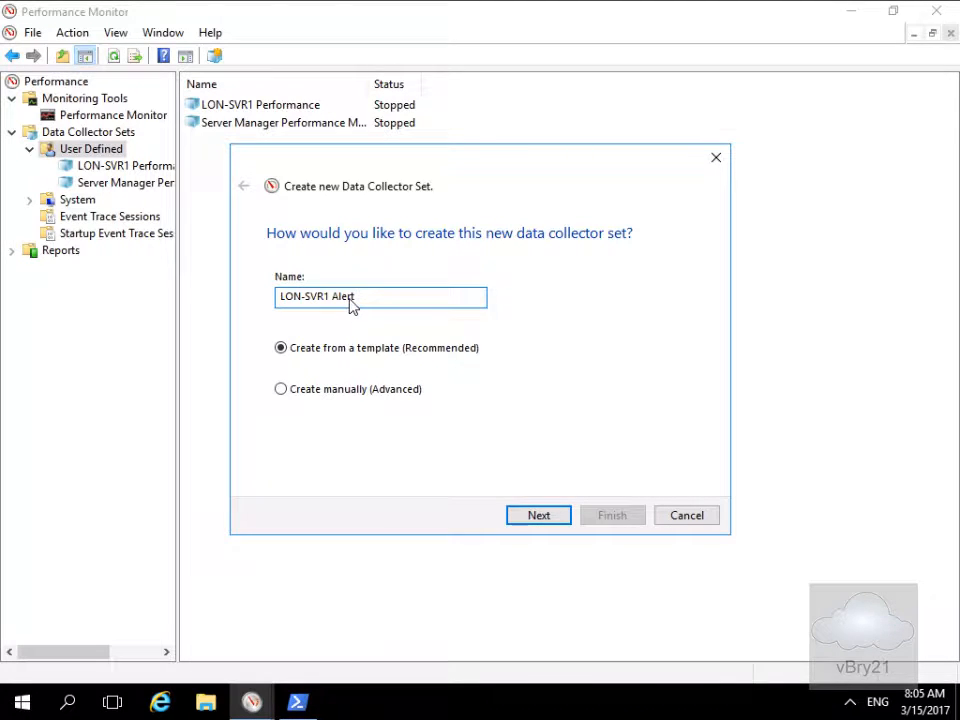
{"action": "left_click", "coordinate": [365, 391]}
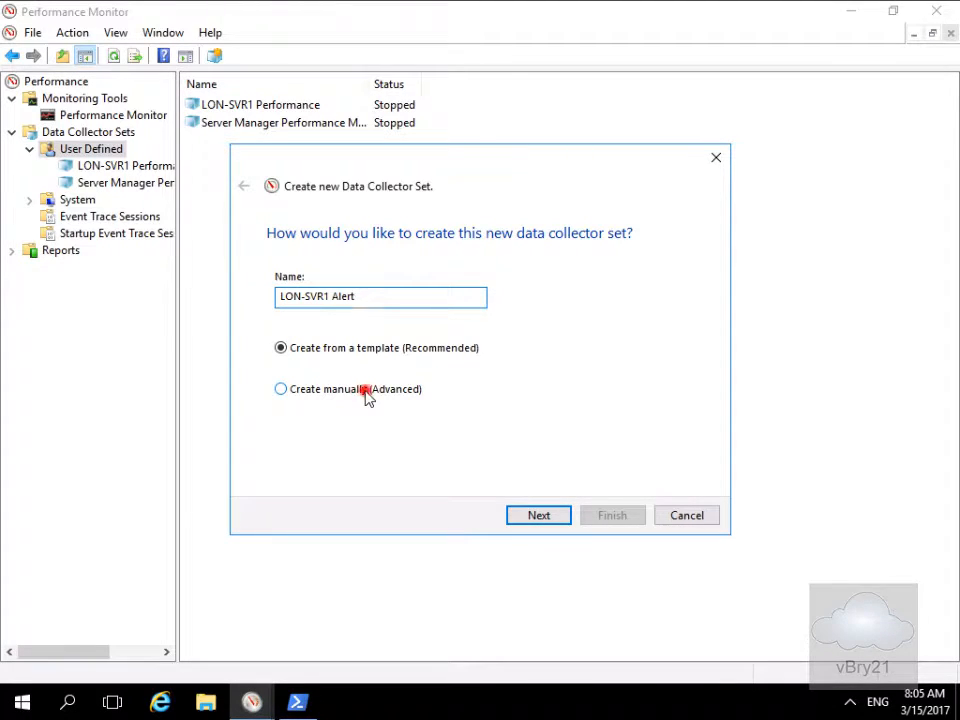
{"action": "left_click", "coordinate": [547, 518]}
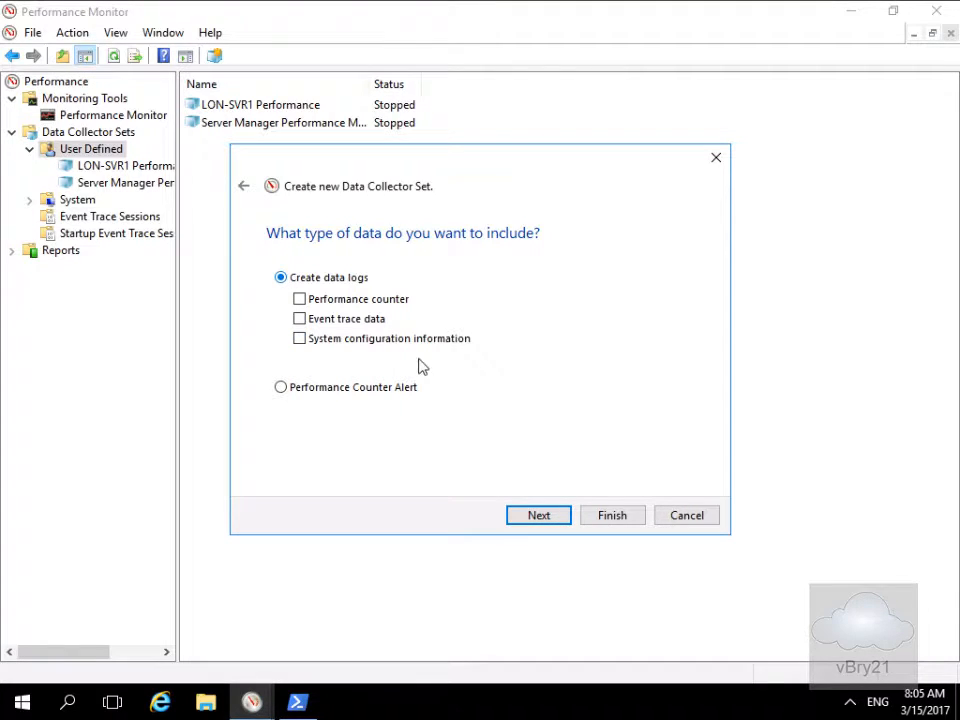
{"action": "left_click", "coordinate": [385, 389]}
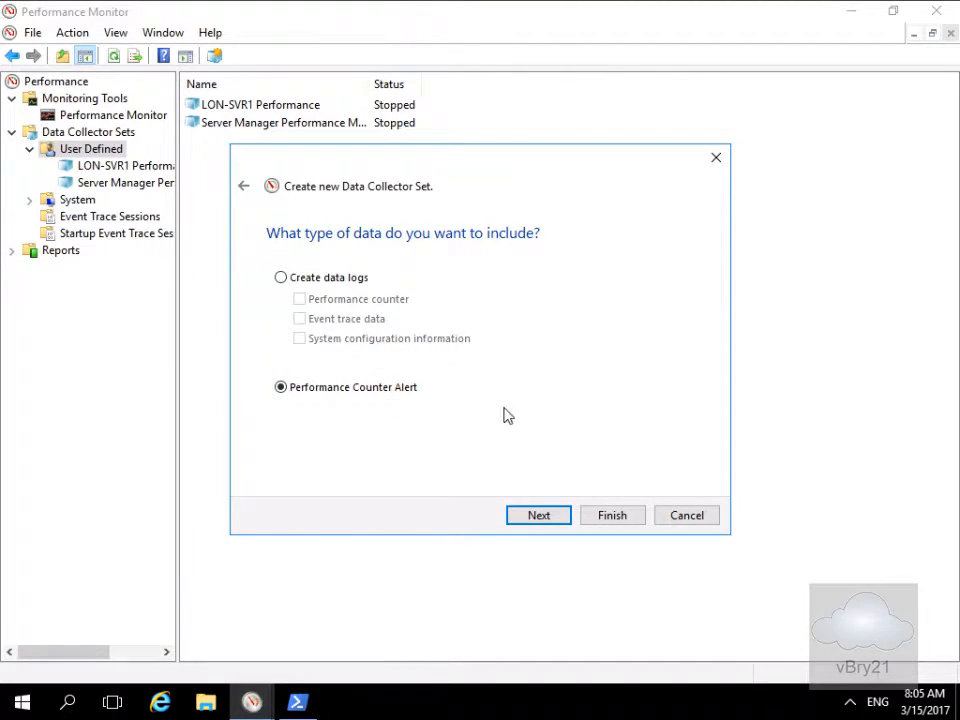
{"action": "left_click", "coordinate": [540, 516]}
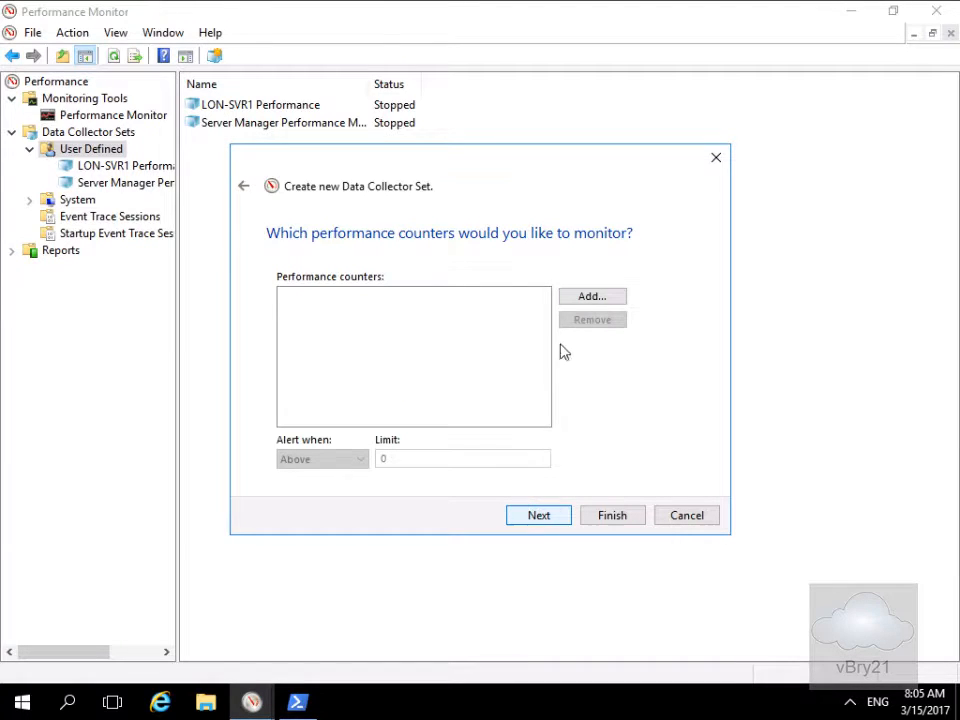
Add the Processor counter % Processor Time for the _Total instance to the alert's performance counters.
{"action": "left_click", "coordinate": [571, 299]}
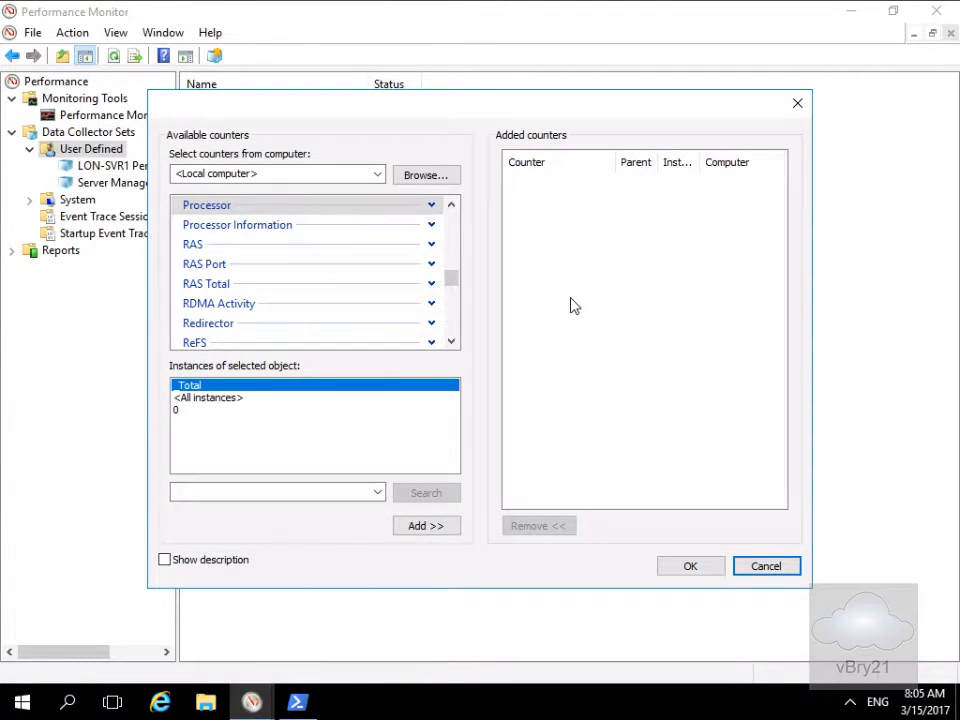
{"action": "left_click", "coordinate": [431, 205]}
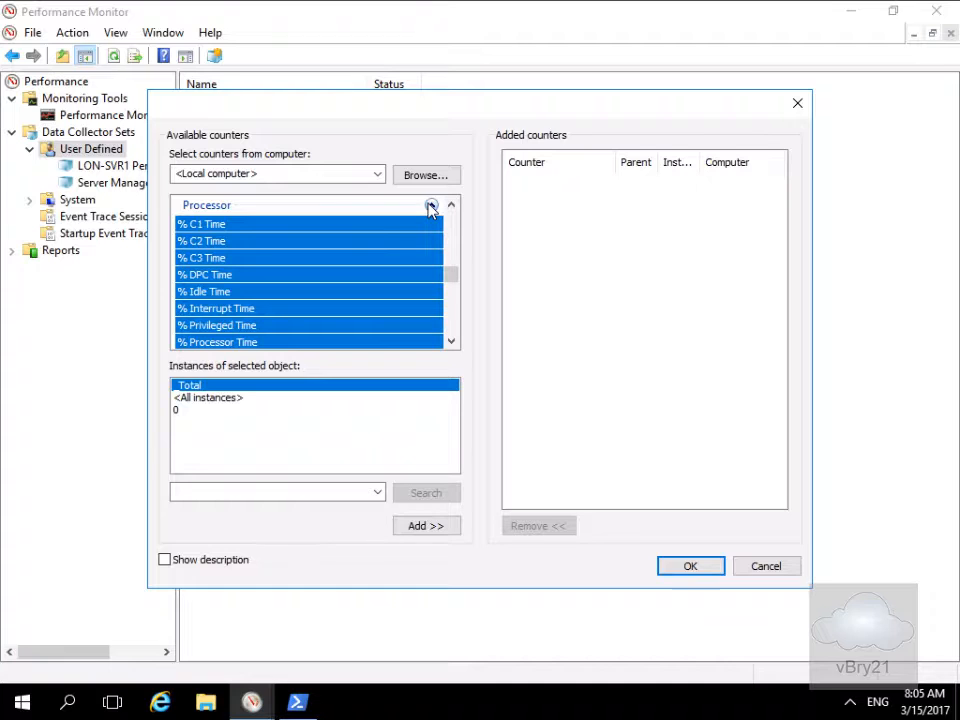
{"action": "left_click", "coordinate": [311, 341]}
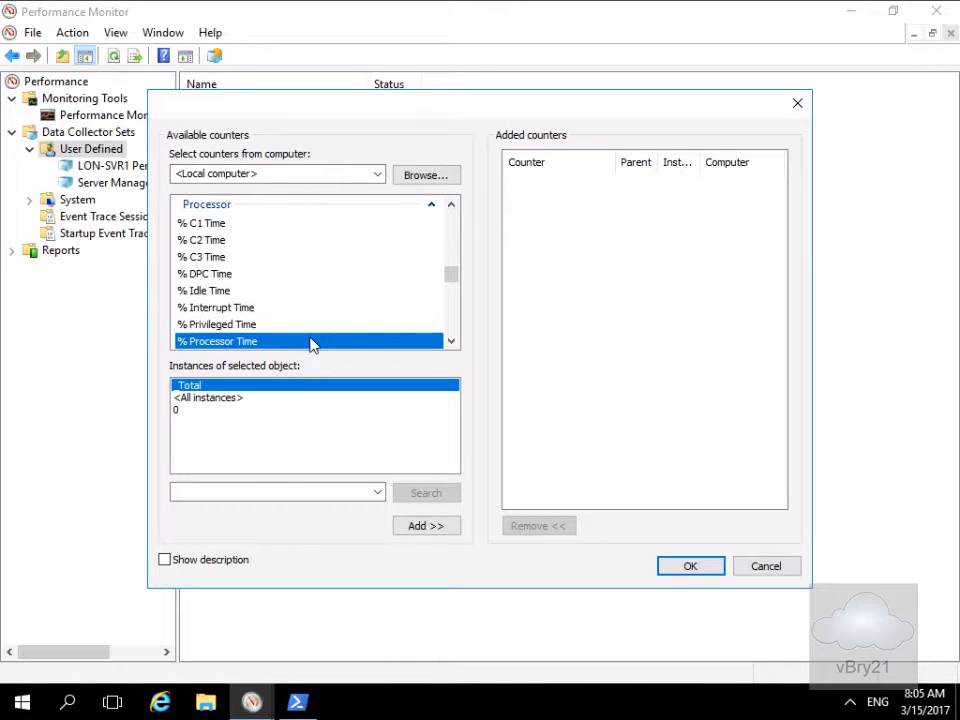
{"action": "left_click", "coordinate": [413, 530]}
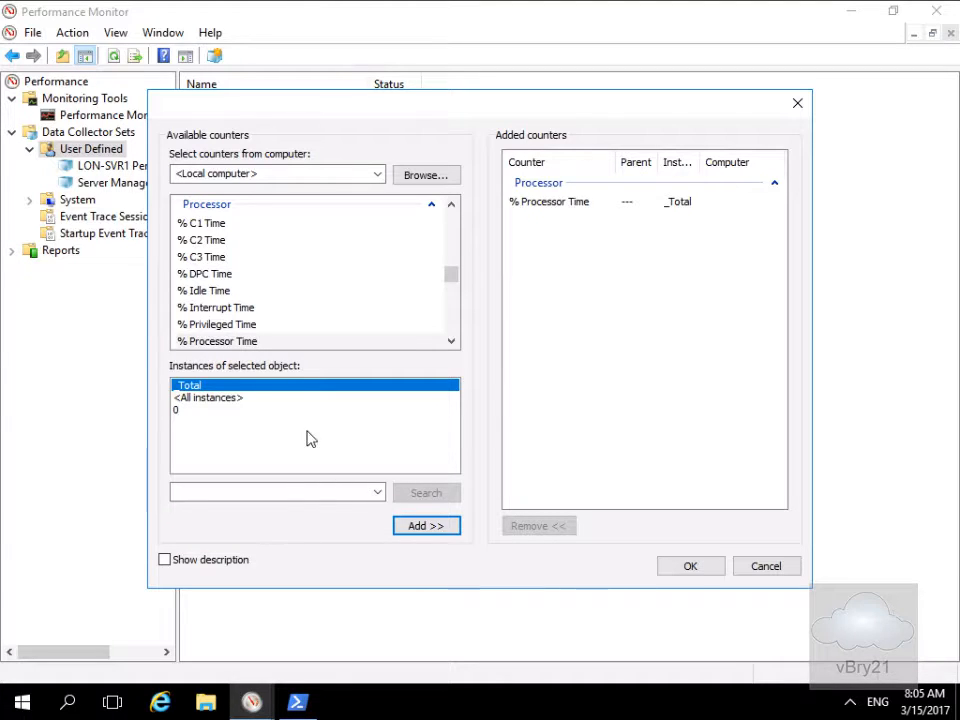
{"action": "left_click", "coordinate": [686, 570]}
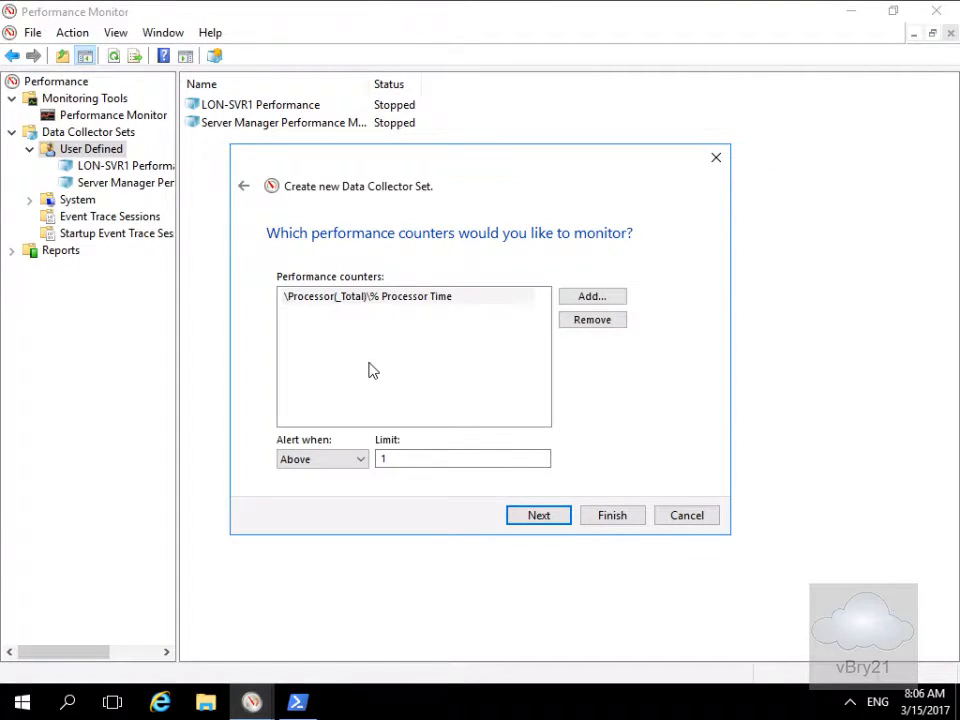
Set the alert to trigger above a limit of 10, then finish the data collector set with Save and close.
{"action": "left_click", "coordinate": [397, 460]}
{"action": "left_click", "coordinate": [564, 516]}
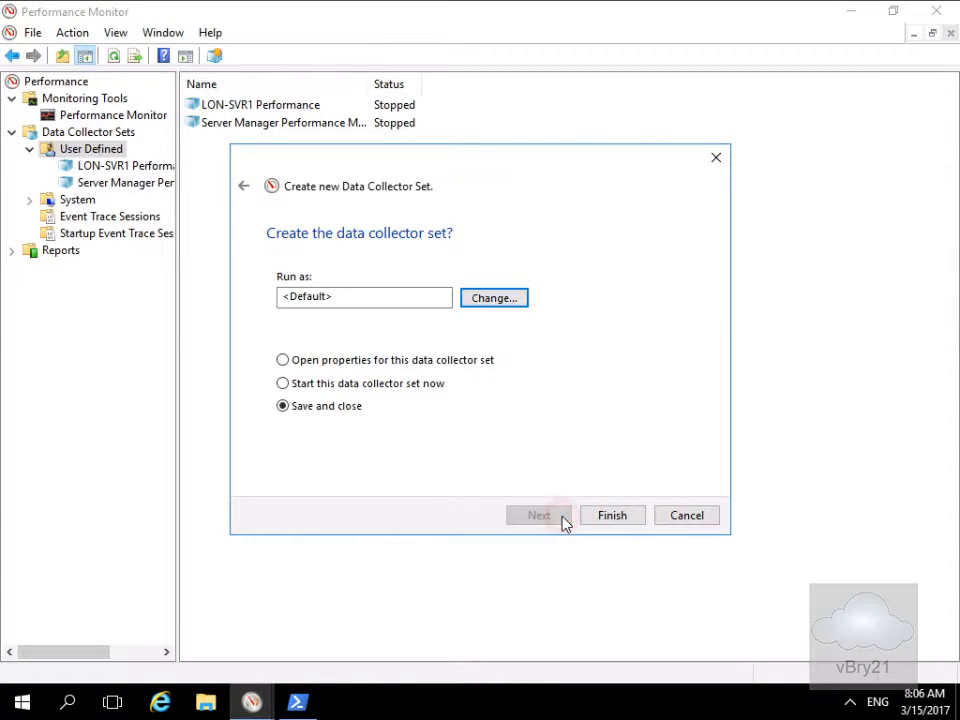
{"action": "left_click", "coordinate": [612, 515]}
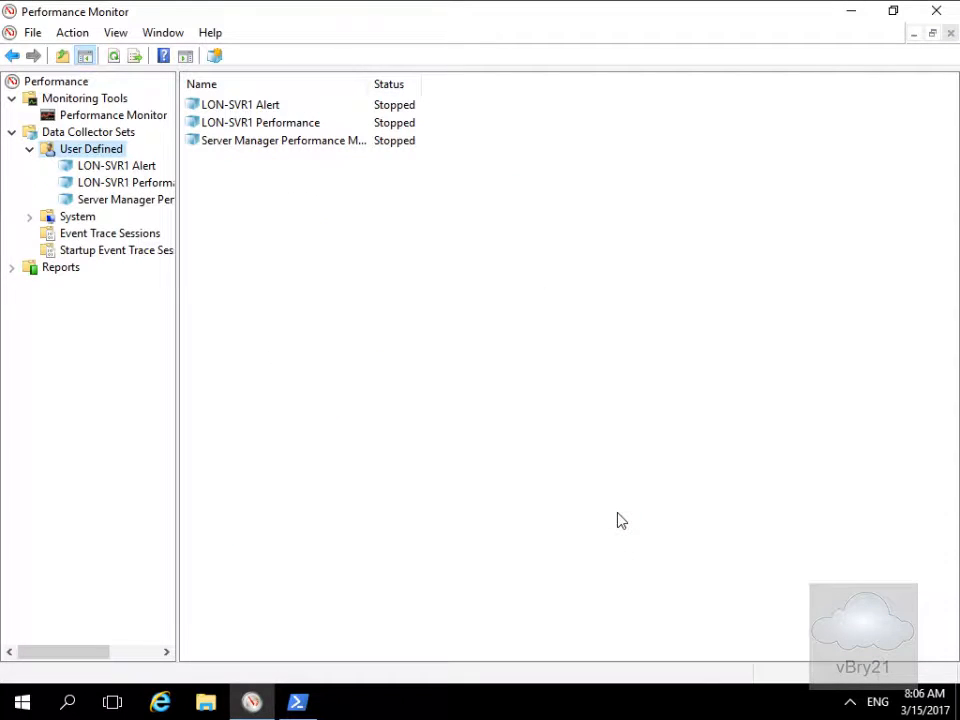
Review the LON-SVR1 Alert set's general, directory, security, schedule, stop condition and task properties without changing them.
{"action": "right_click", "coordinate": [260, 107]}
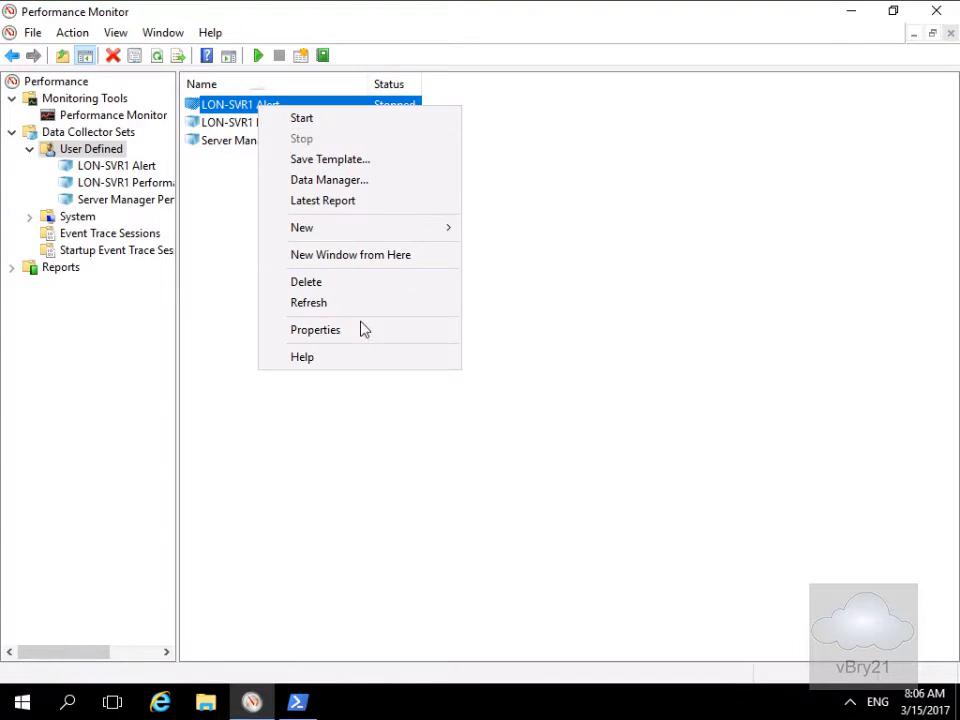
{"action": "left_click", "coordinate": [360, 329]}
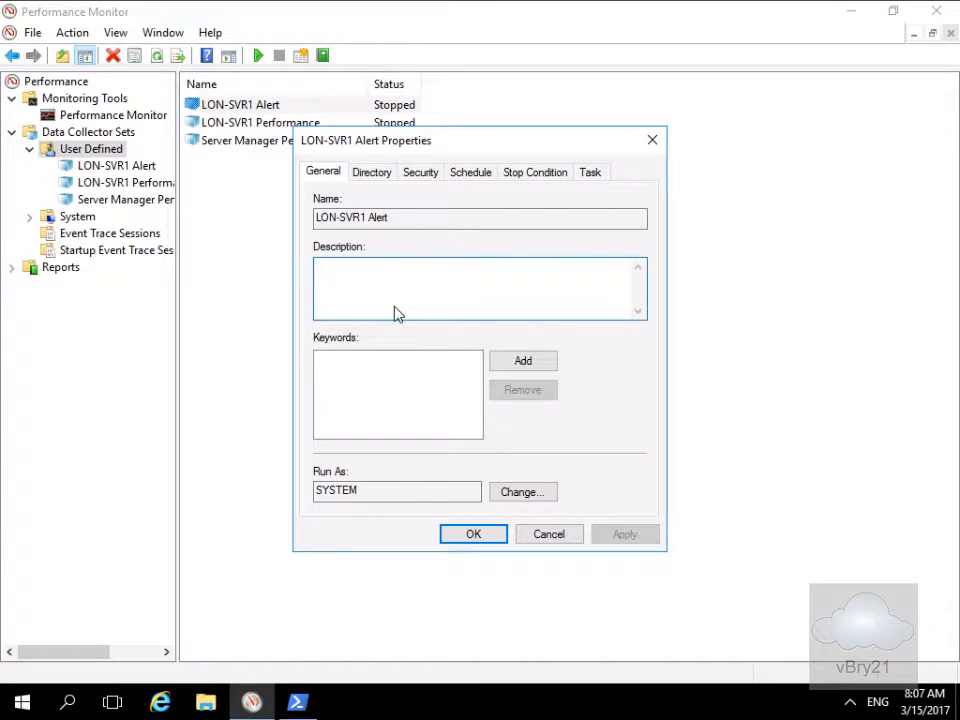
{"action": "left_click", "coordinate": [382, 173]}
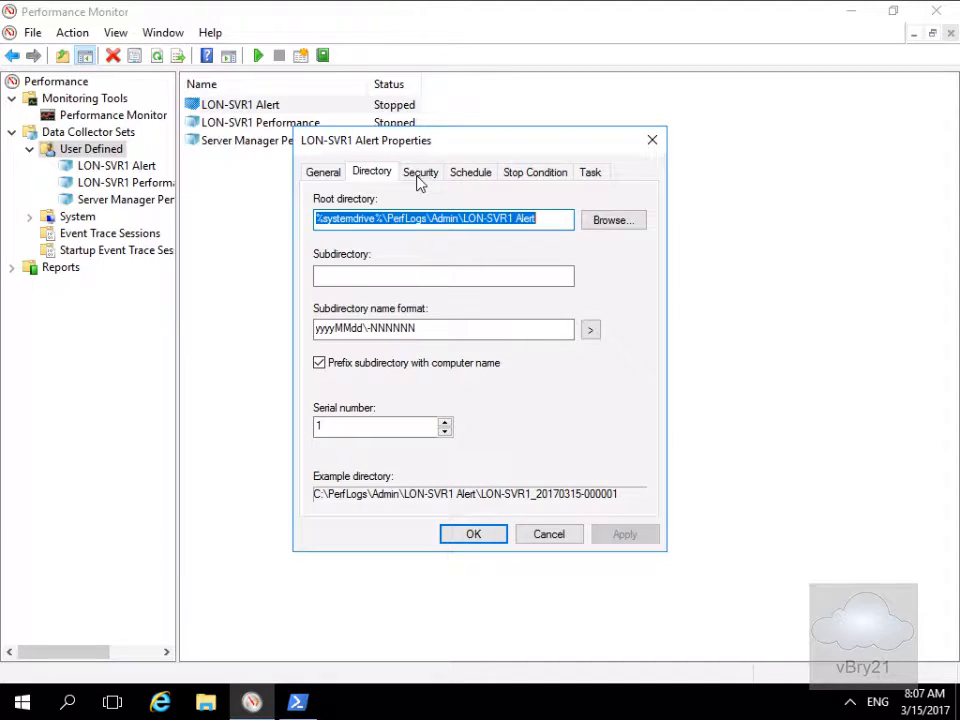
{"action": "left_click", "coordinate": [420, 177]}
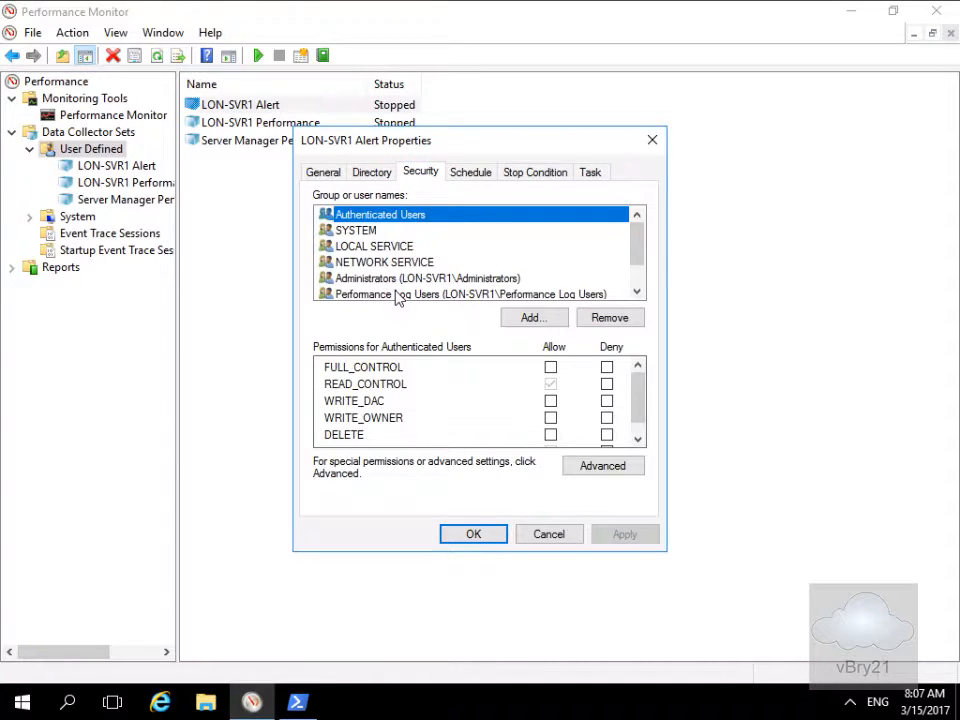
{"action": "left_click", "coordinate": [482, 177]}
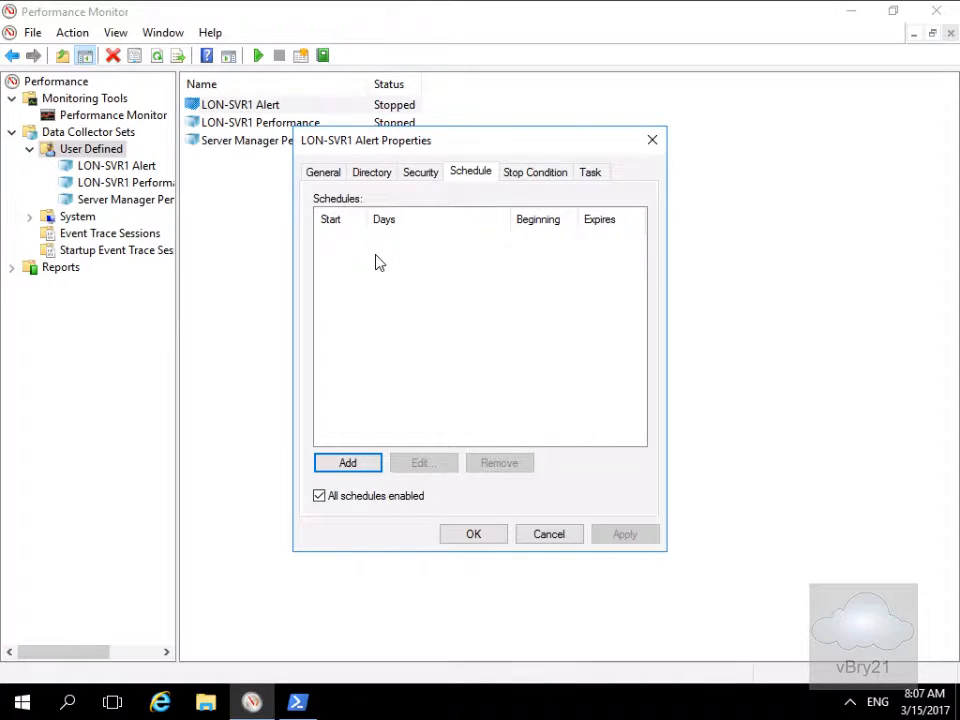
{"action": "left_click", "coordinate": [526, 174]}
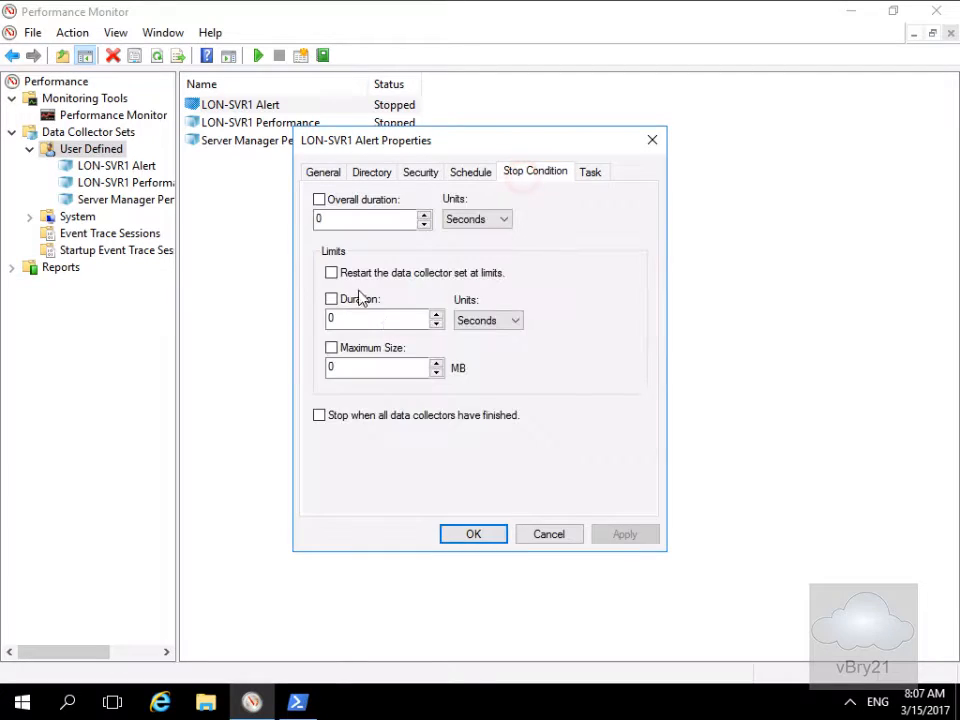
{"action": "left_click", "coordinate": [590, 174]}
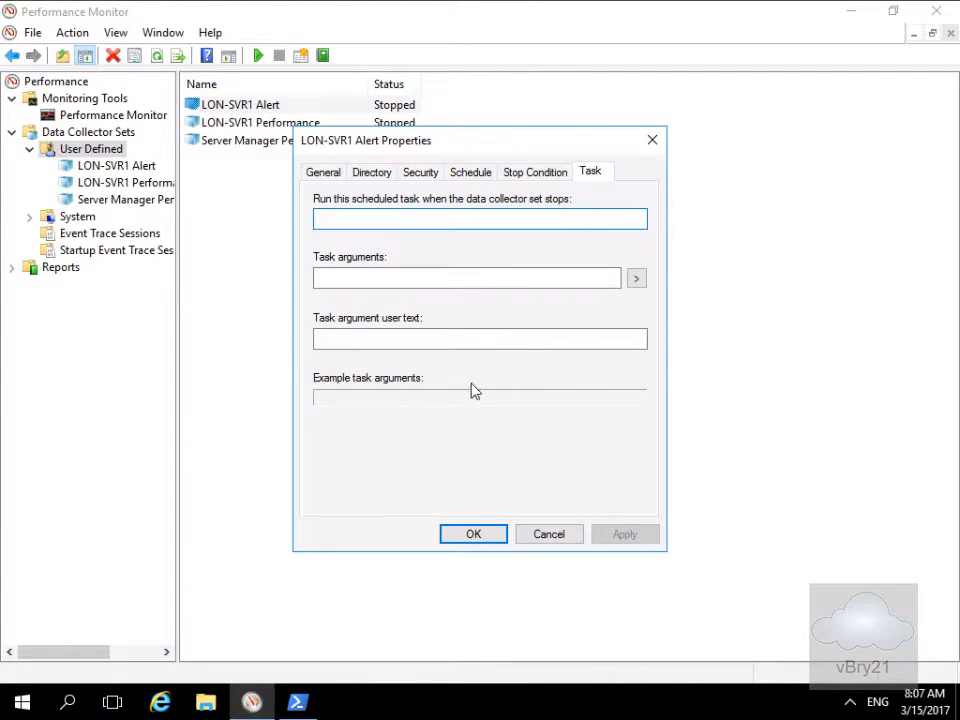
{"action": "left_click", "coordinate": [549, 535]}
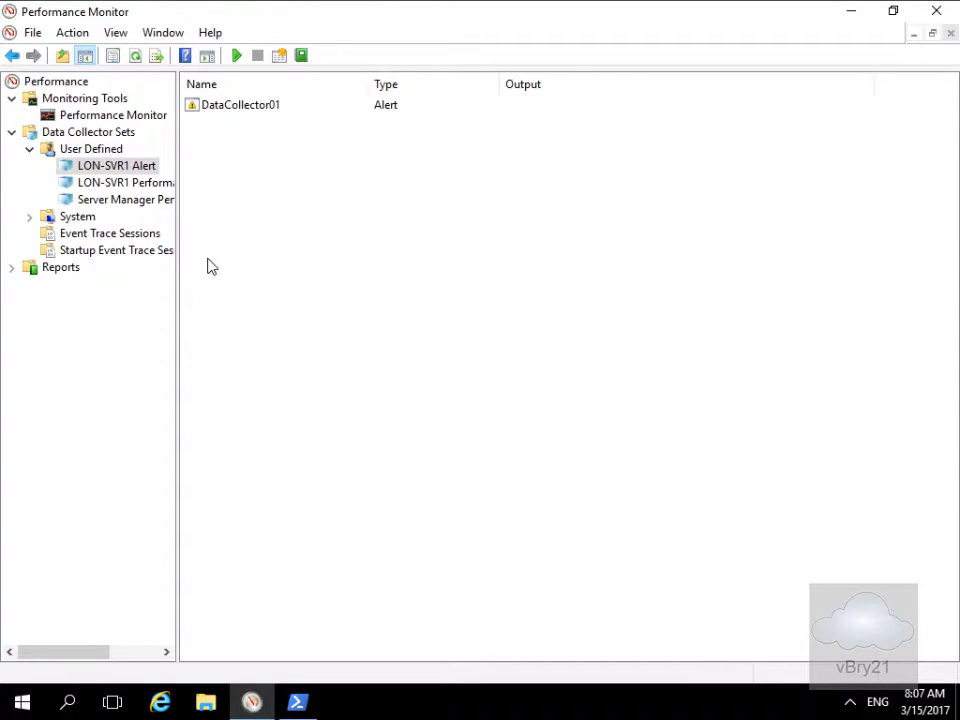
Set the sample interval of DataCollector01 in the LON-SVR1 Alert set to 1 second.
{"action": "right_click", "coordinate": [232, 108]}
{"action": "left_click", "coordinate": [302, 150]}
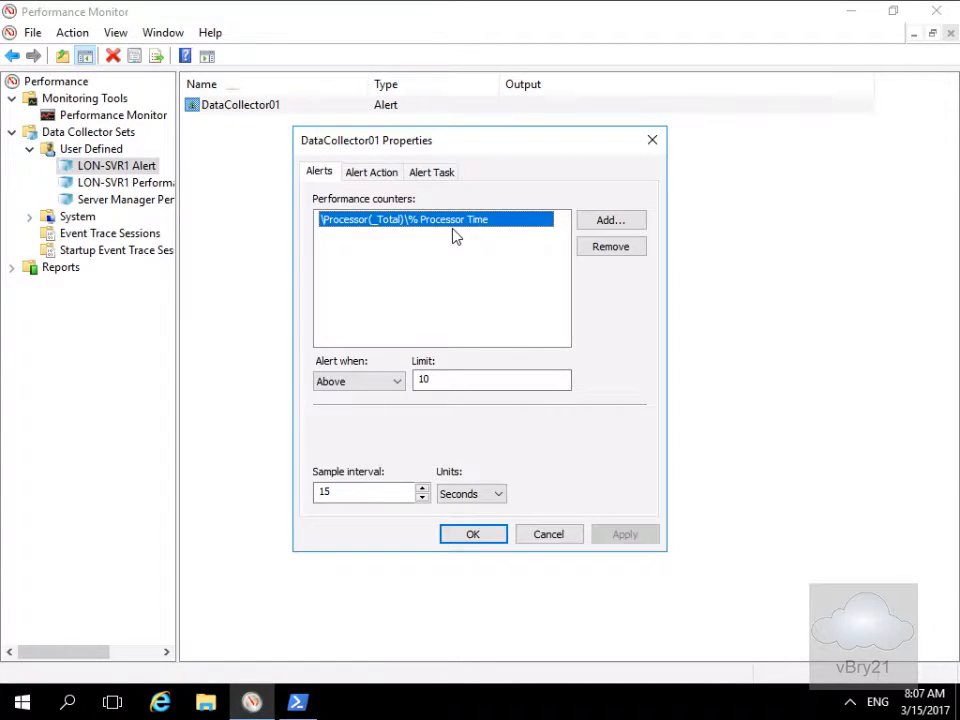
{"action": "left_click", "coordinate": [367, 494]}
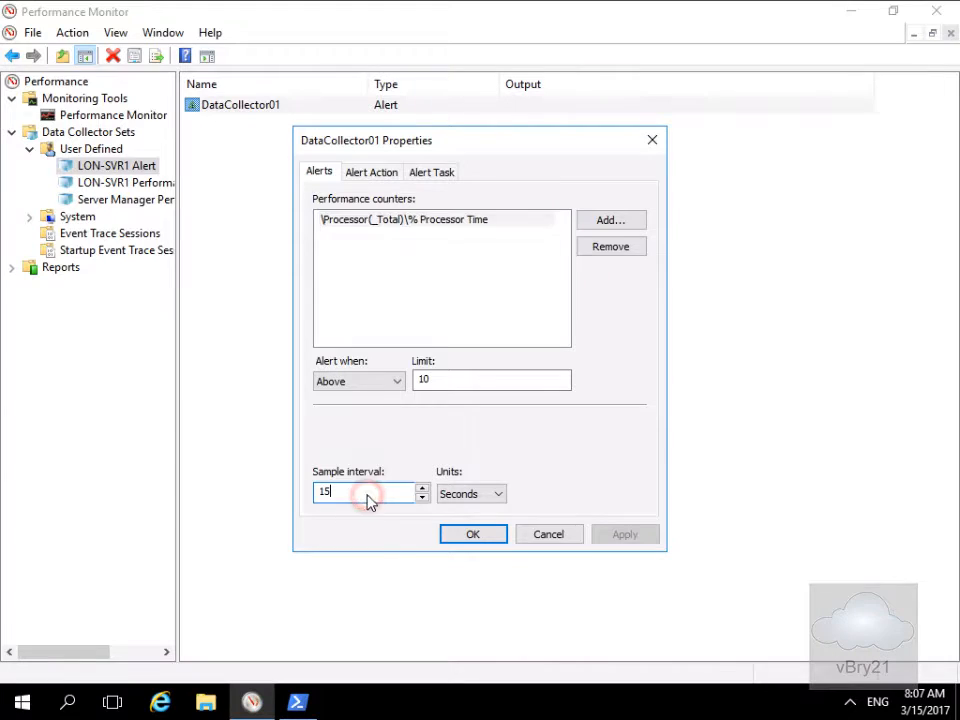
{"action": "key", "text": "BackSpace"}
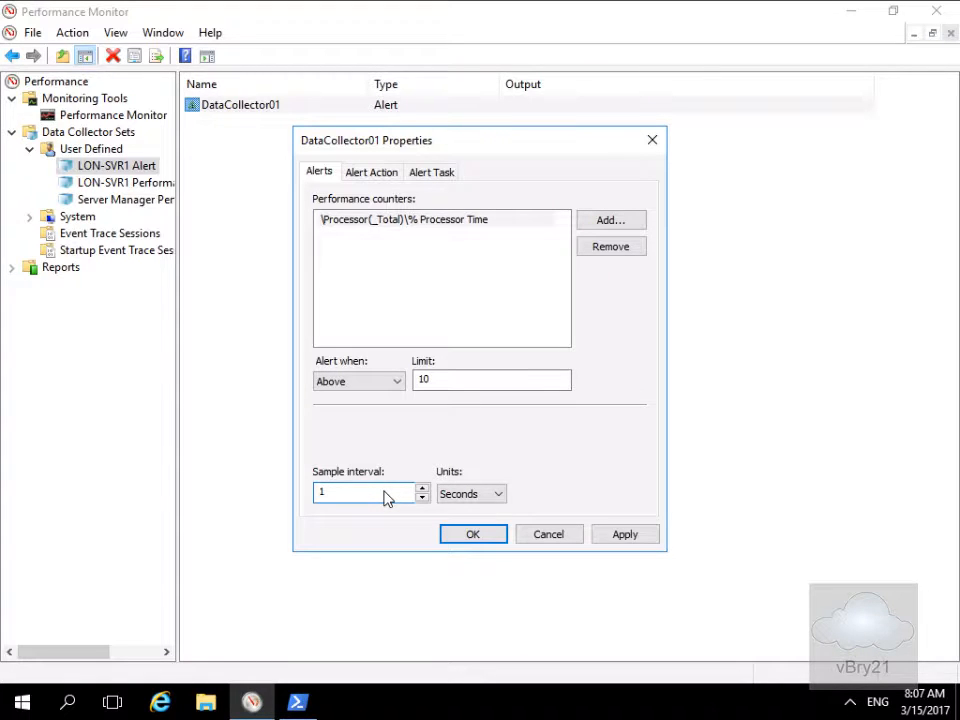
{"action": "key", "text": "BackSpace"}
{"action": "type", "text": "4"}
{"action": "left_click", "coordinate": [455, 540]}
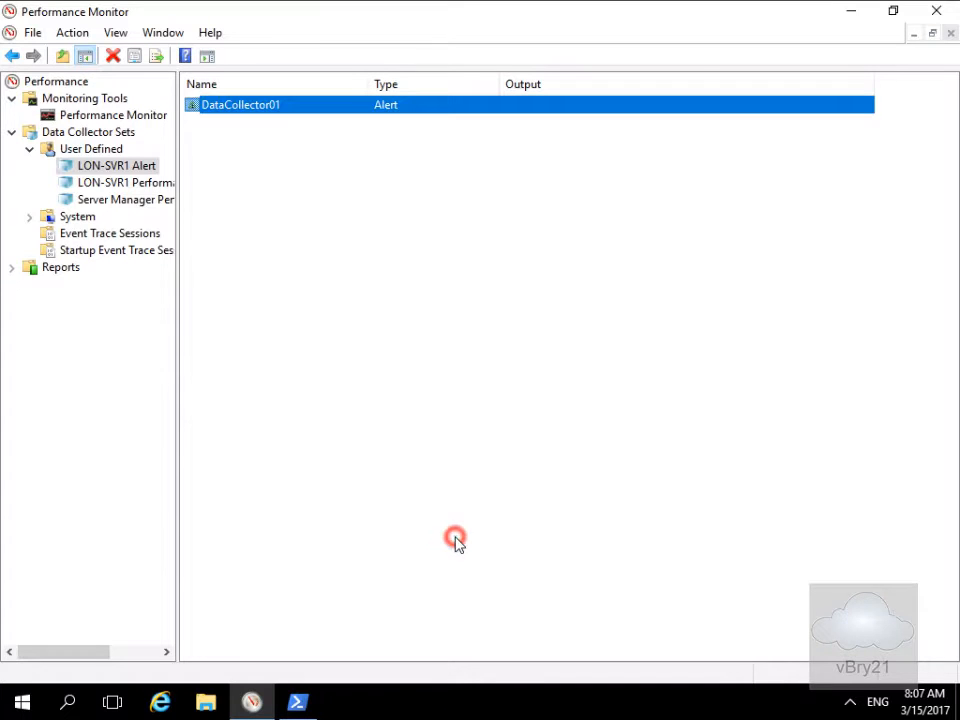
Configure DataCollector01's alert action to log an entry in the application event log and start the LON-SVR1 Performance data collector set.
{"action": "right_click", "coordinate": [268, 105]}
{"action": "left_click", "coordinate": [328, 148]}
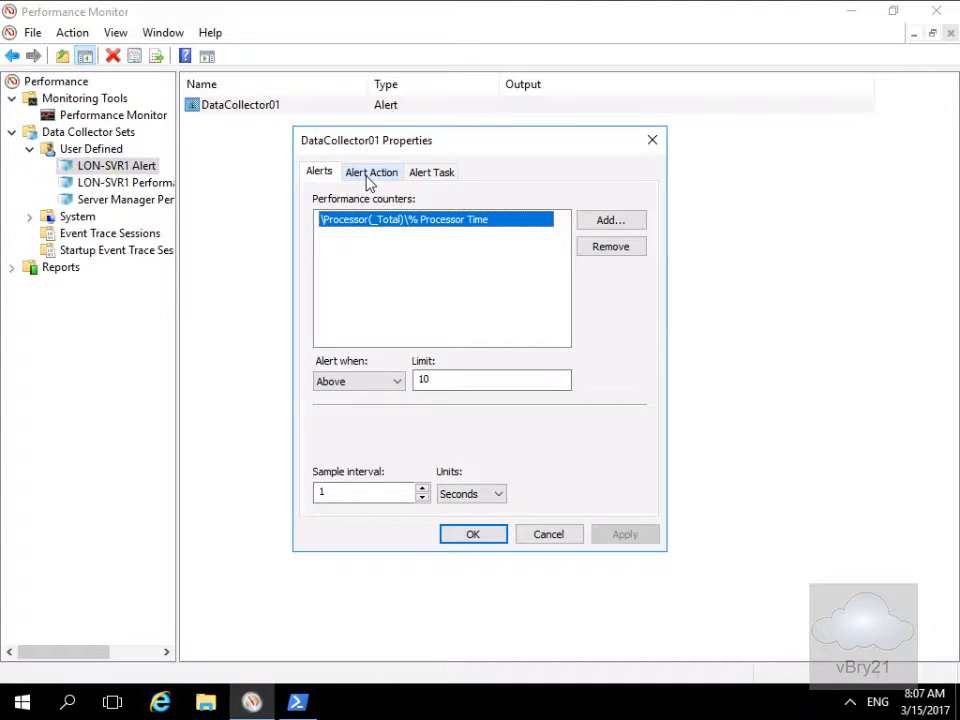
{"action": "left_click", "coordinate": [370, 176]}
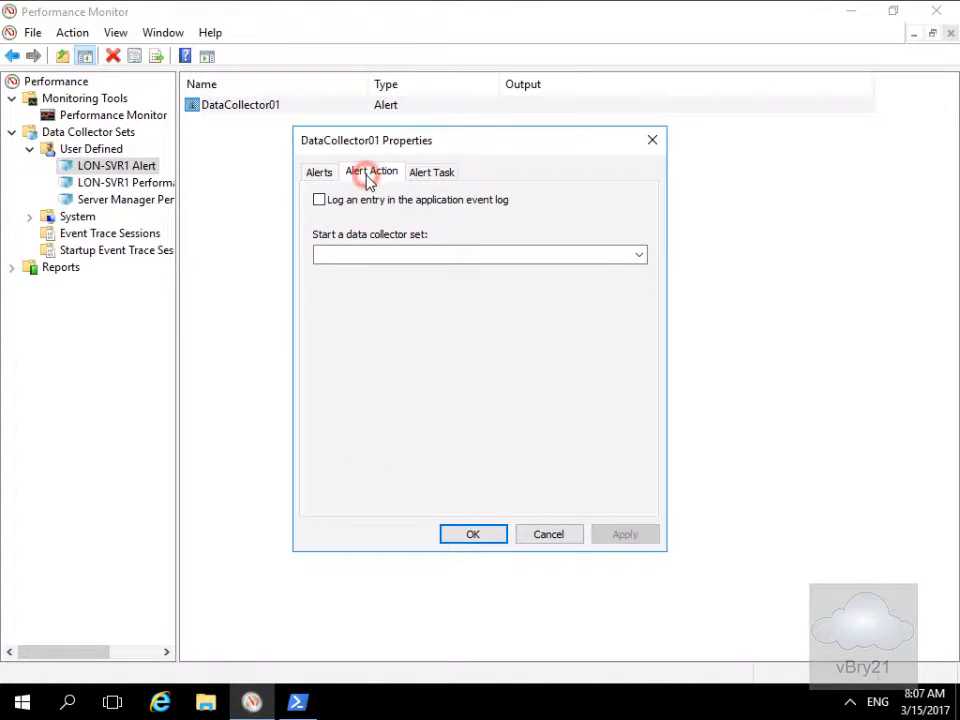
{"action": "left_click", "coordinate": [320, 201]}
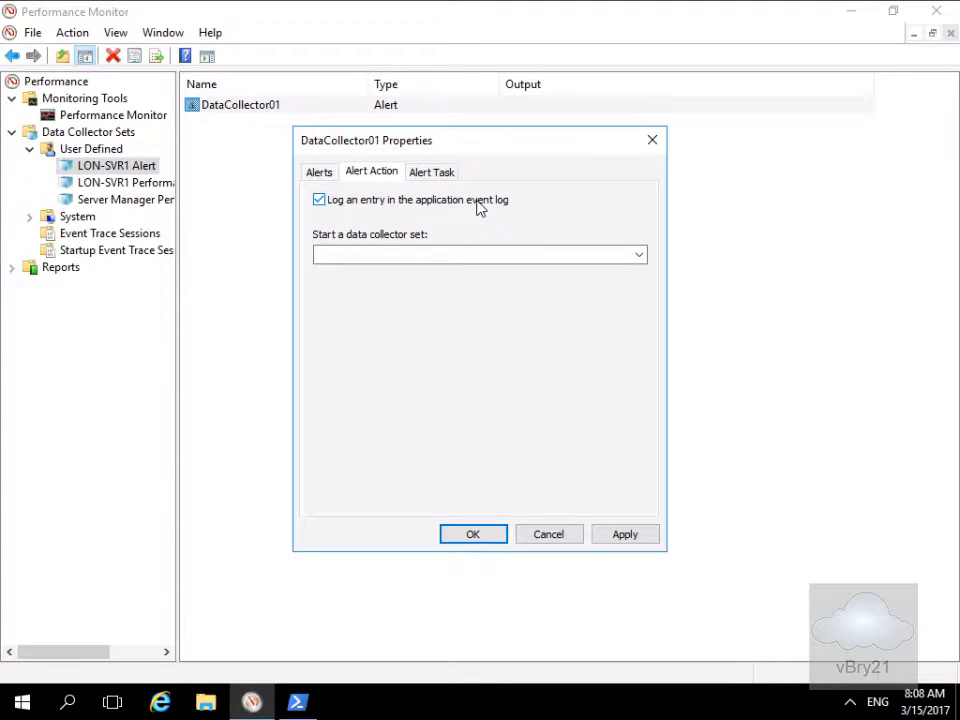
{"action": "left_click", "coordinate": [455, 255]}
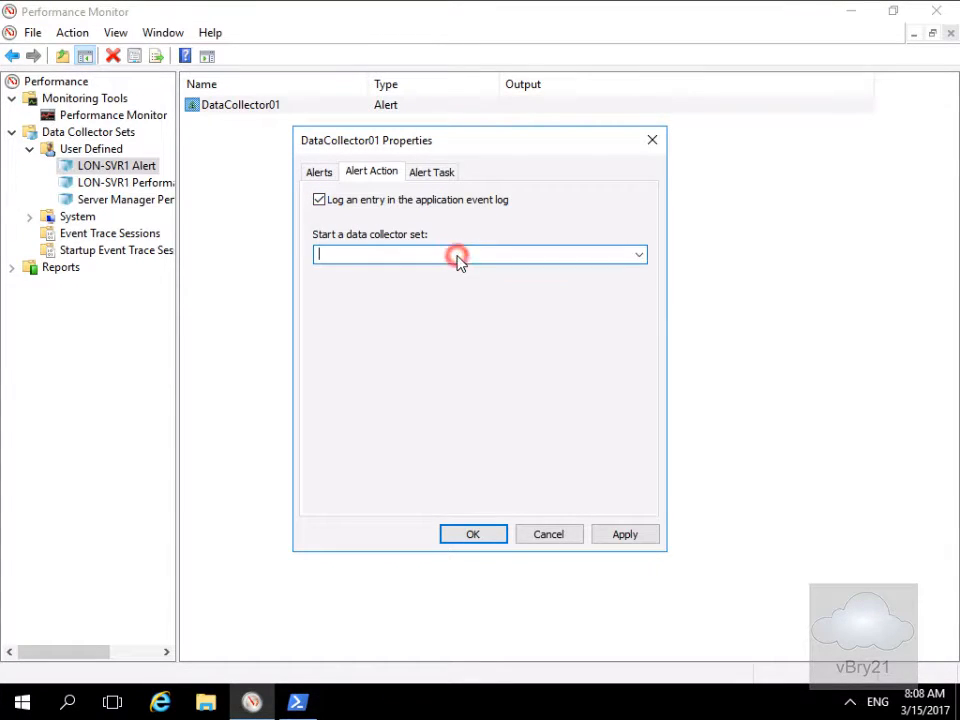
{"action": "left_click", "coordinate": [640, 254]}
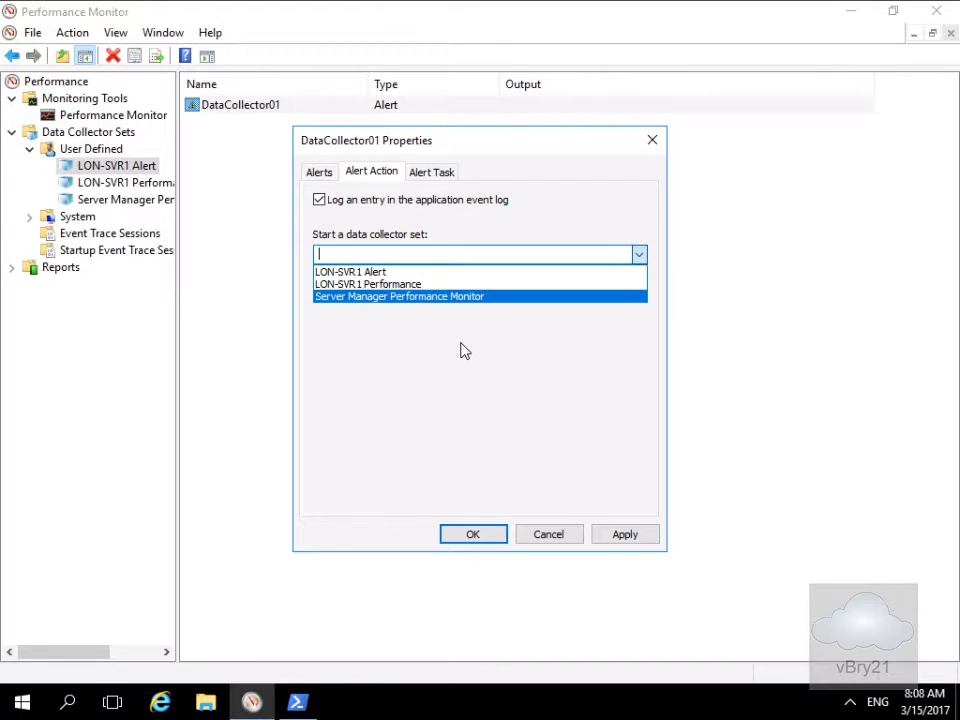
{"action": "left_click", "coordinate": [375, 274]}
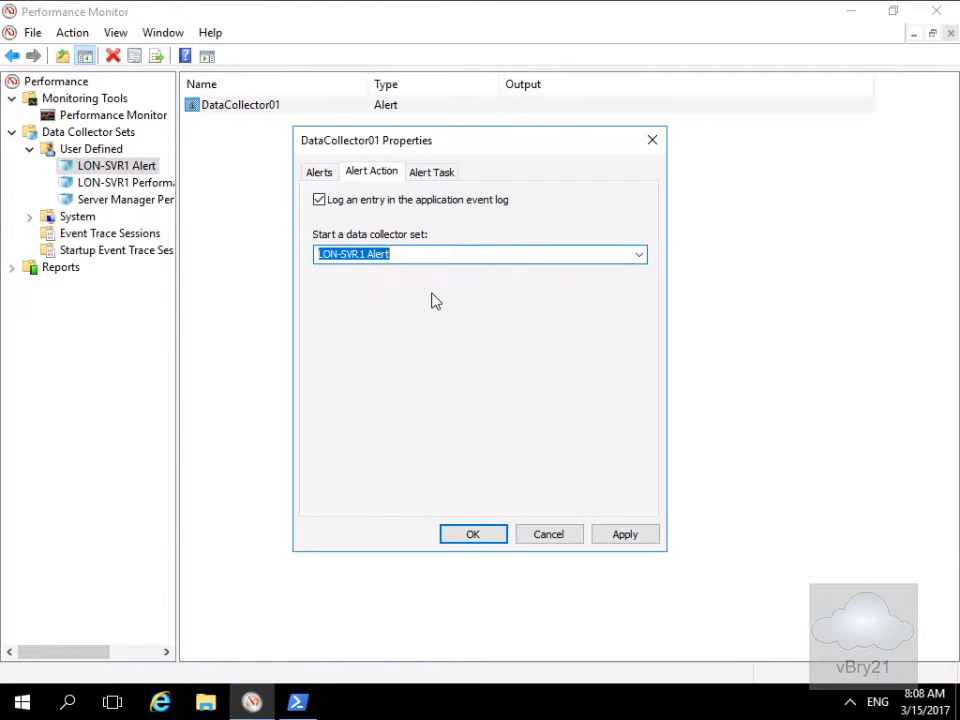
{"action": "left_click", "coordinate": [639, 256]}
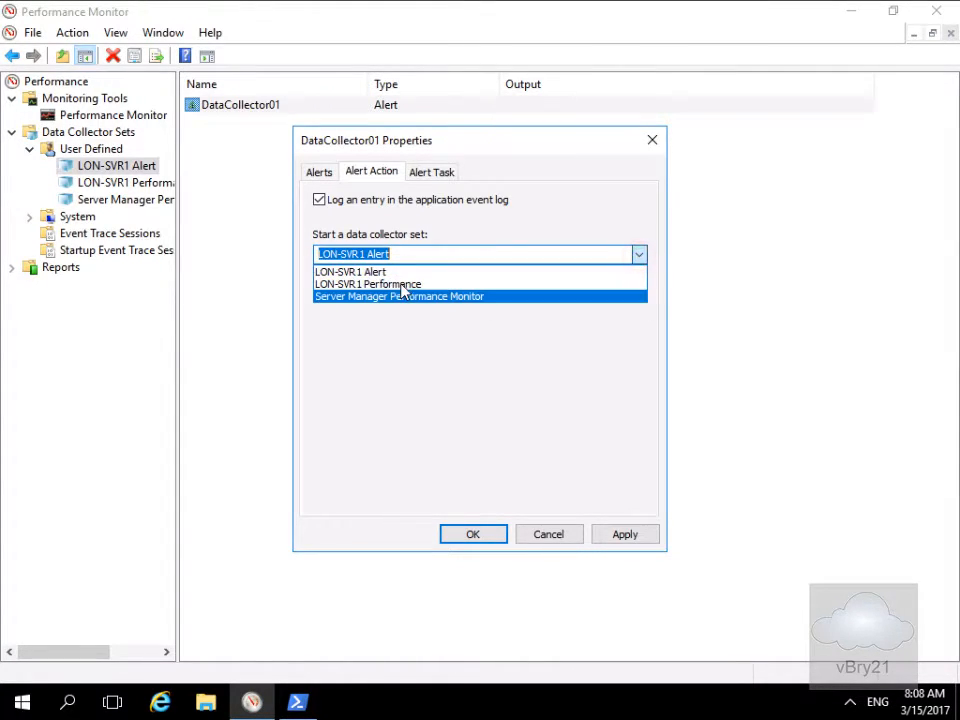
{"action": "left_click", "coordinate": [400, 284]}
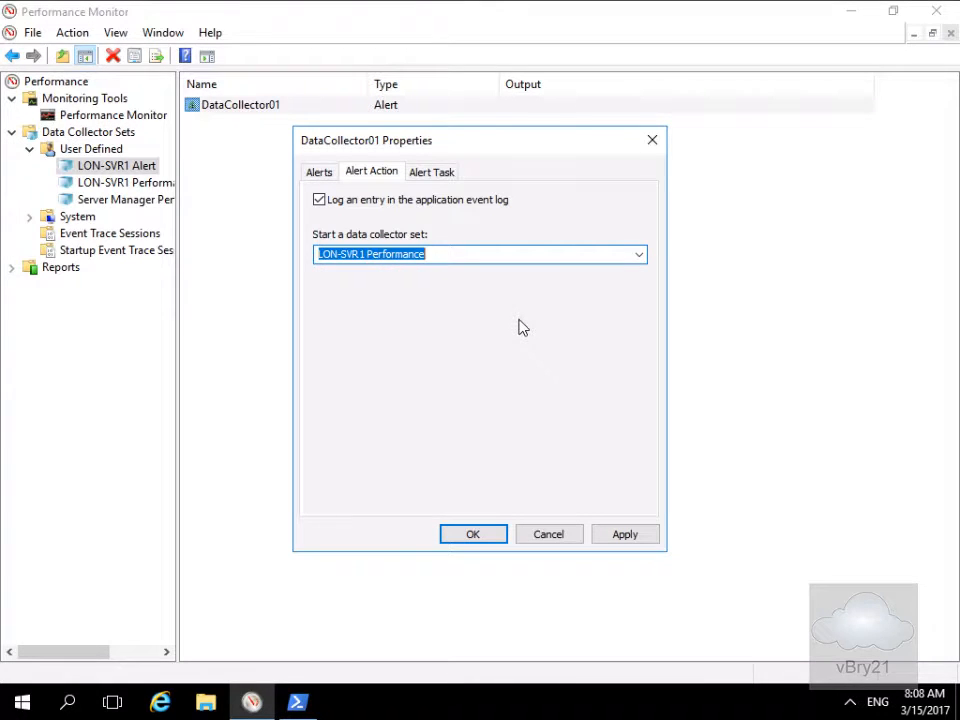
Leave DataCollector01's alert task blank, accept its properties, and start the LON-SVR1 Alert data collector set.
{"action": "left_click", "coordinate": [444, 178]}
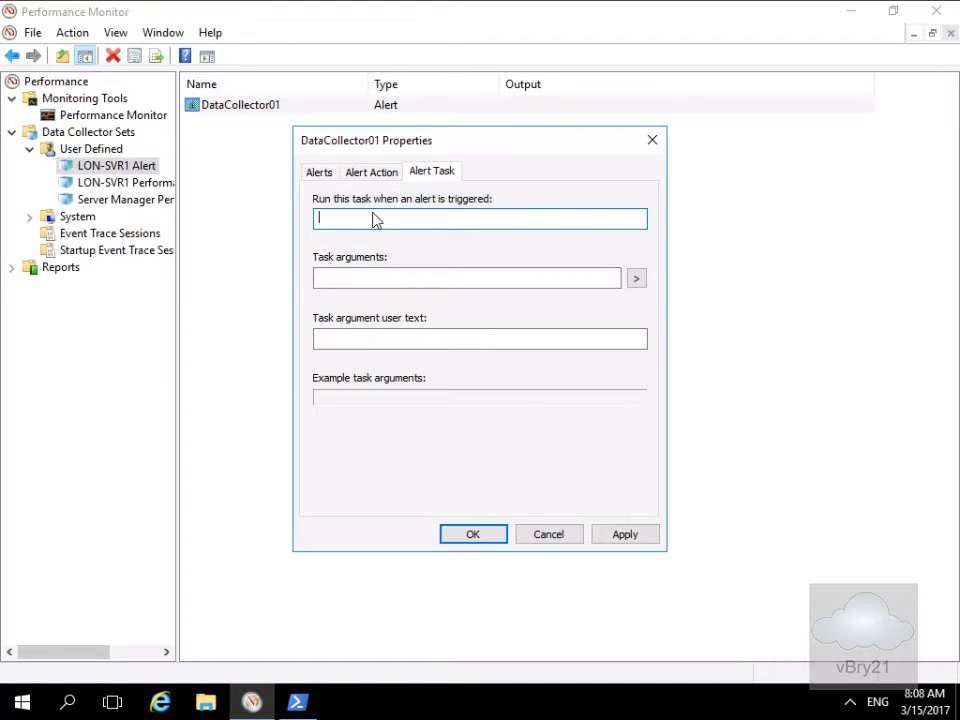
{"action": "left_click", "coordinate": [473, 536]}
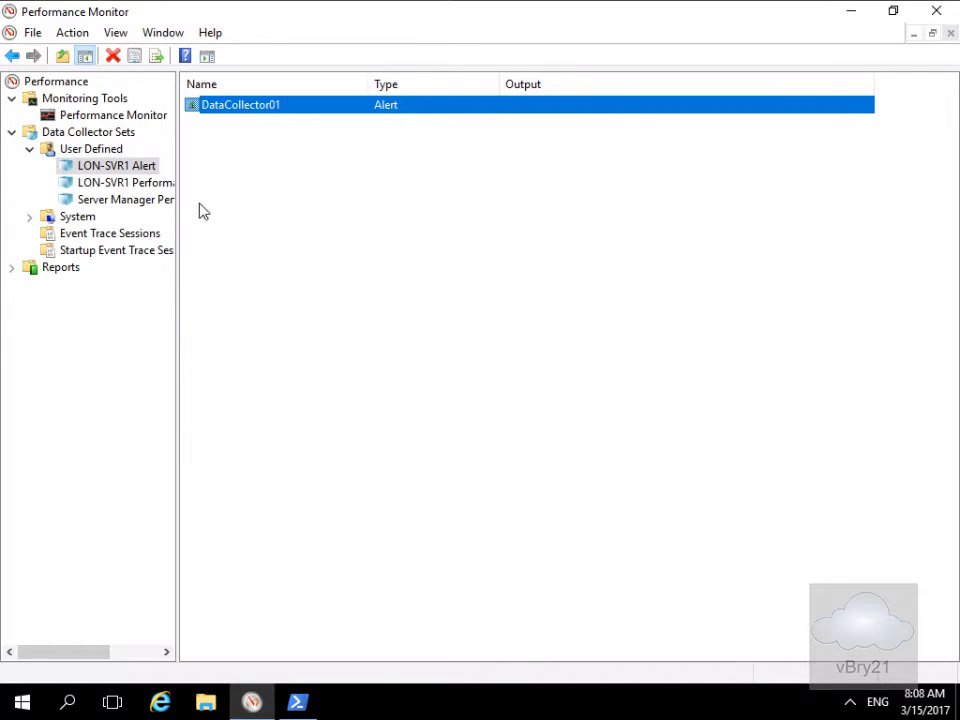
{"action": "right_click", "coordinate": [147, 170]}
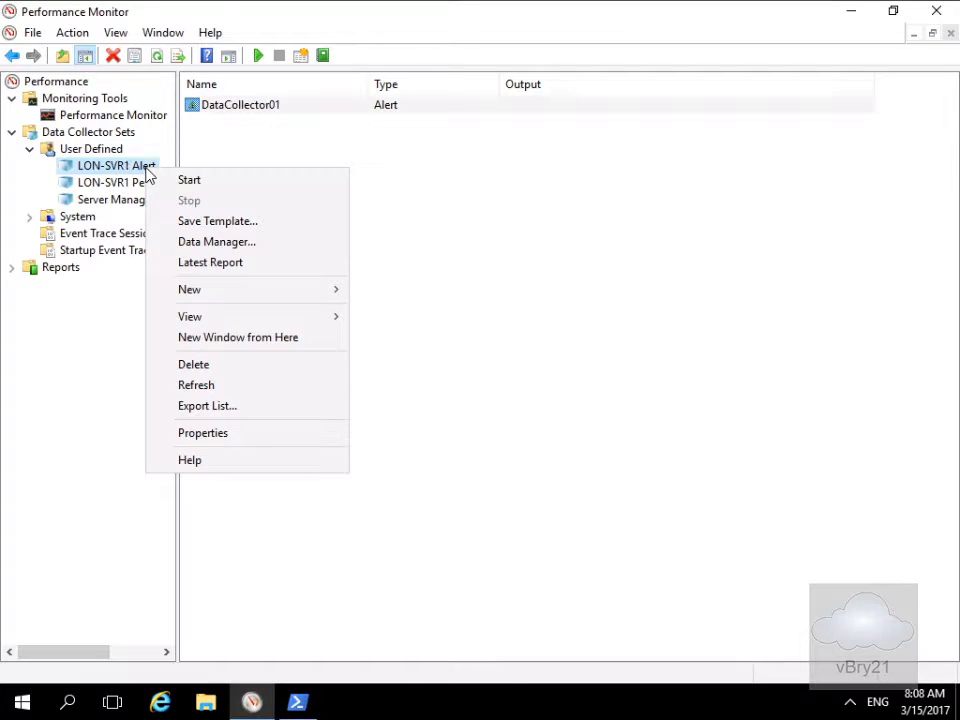
{"action": "left_click", "coordinate": [189, 182]}
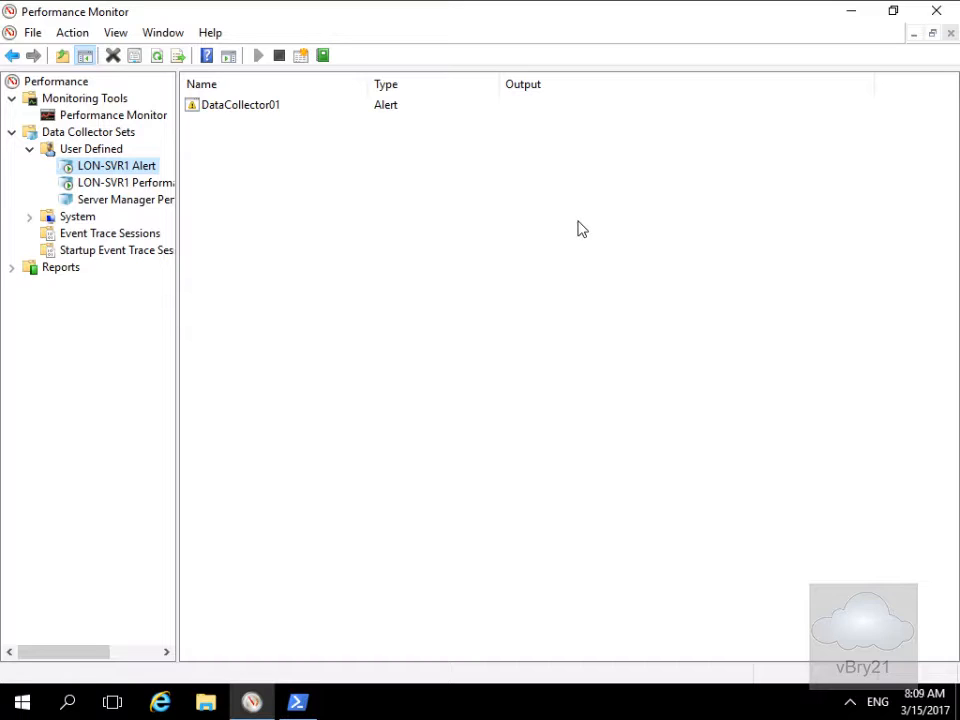
Switch to Windows PowerShell, clear the console with cls, and run the script D:\Labfiles\Mod12\StressTest.ps1.
{"action": "left_click", "coordinate": [300, 703]}
{"action": "left_click", "coordinate": [476, 470]}
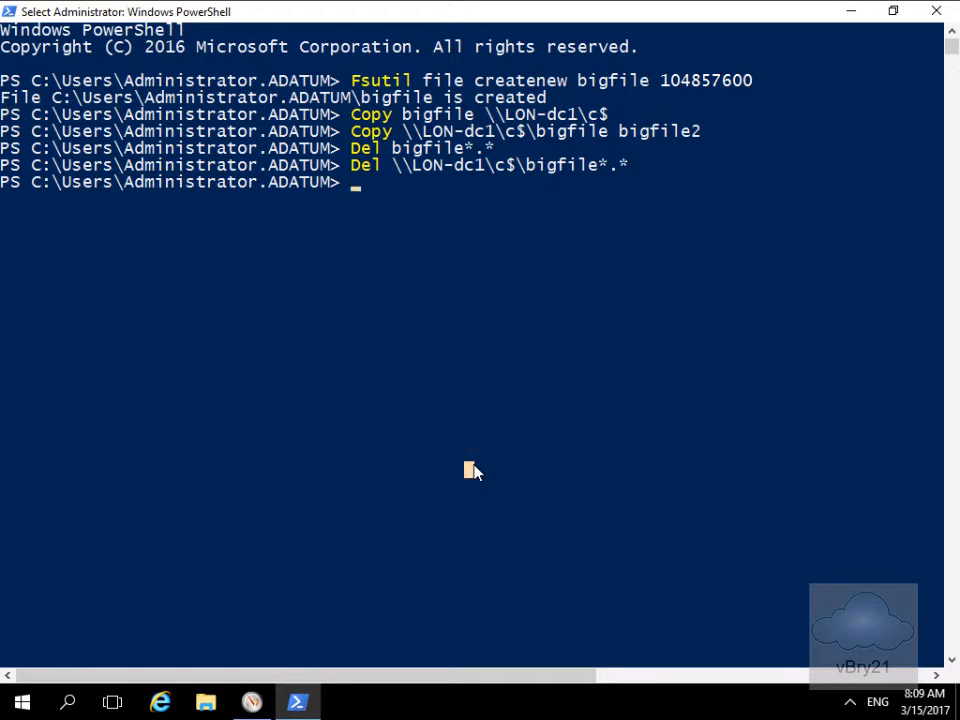
{"action": "type", "text": "cls"}
{"action": "key", "text": "Return"}
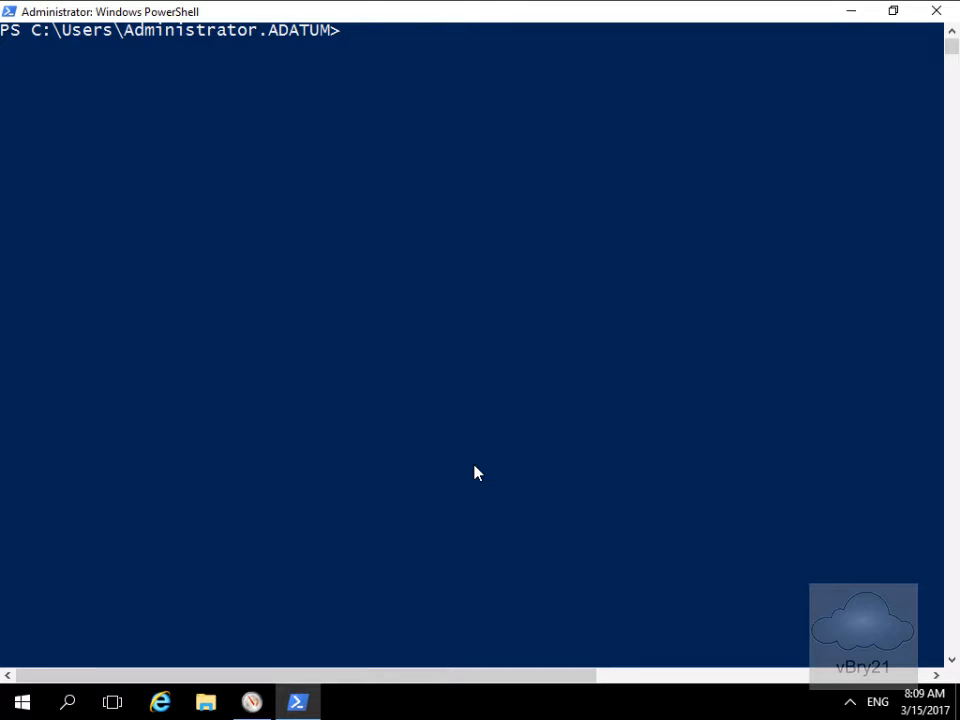
{"action": "type", "text": "D:\\Labfiles\\Mod12\\StressTest.ps1"}
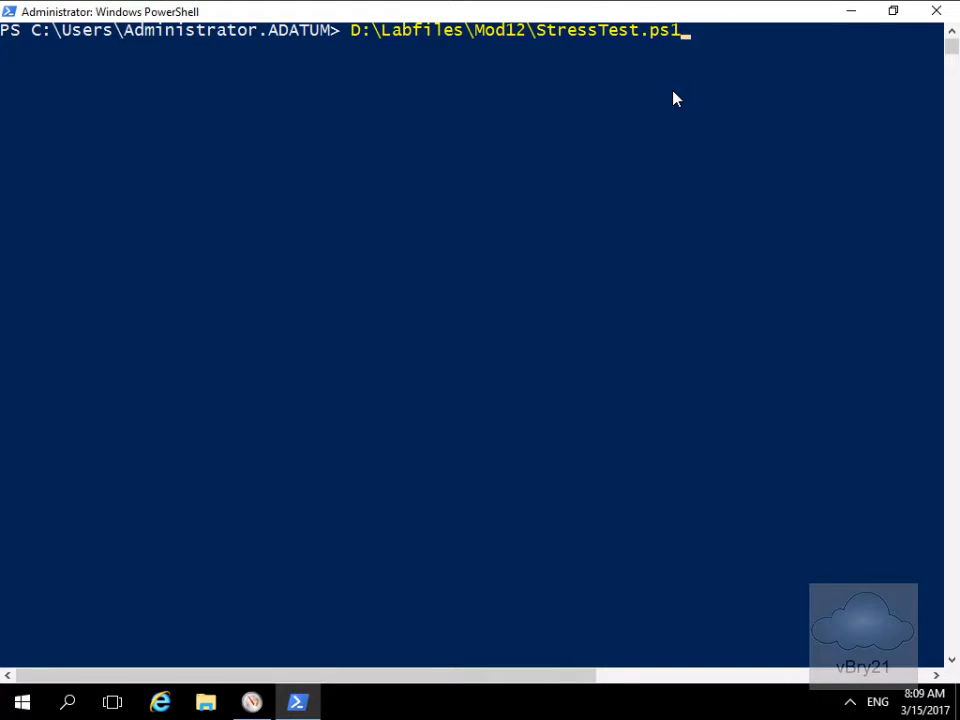
{"action": "key", "text": "Return"}
{"action": "key", "text": "Return"}
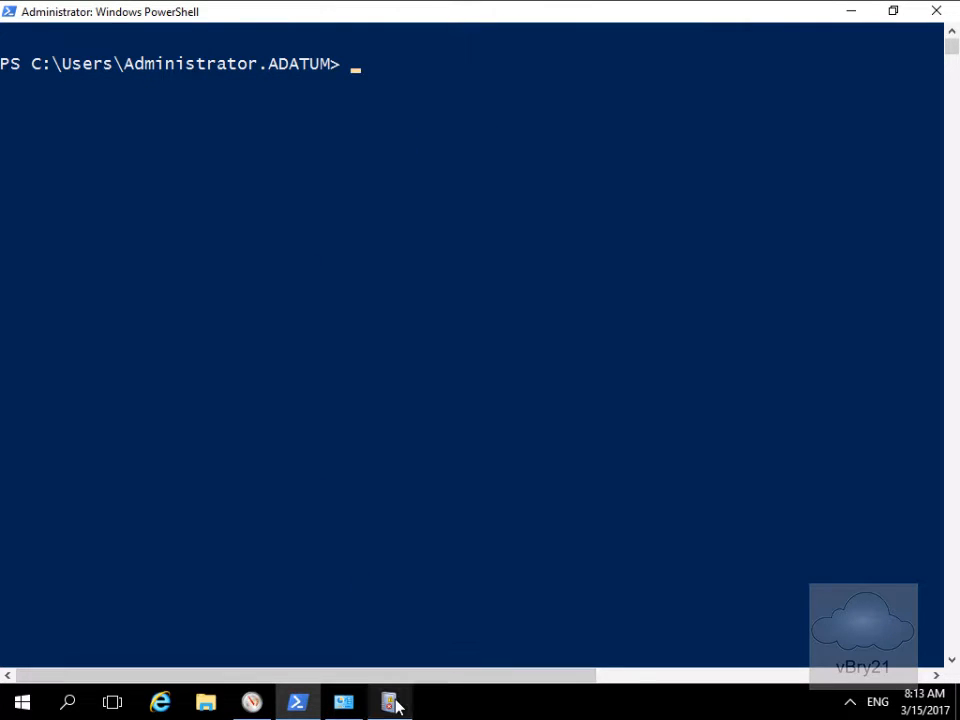
Switch to Event Viewer and locate the Operational log of Diagnosis-PLA under Applications and Services Logs, Microsoft, Windows, to examine the alert events.
{"action": "mouse_move", "coordinate": [390, 701]}
{"action": "left_click", "coordinate": [379, 620]}
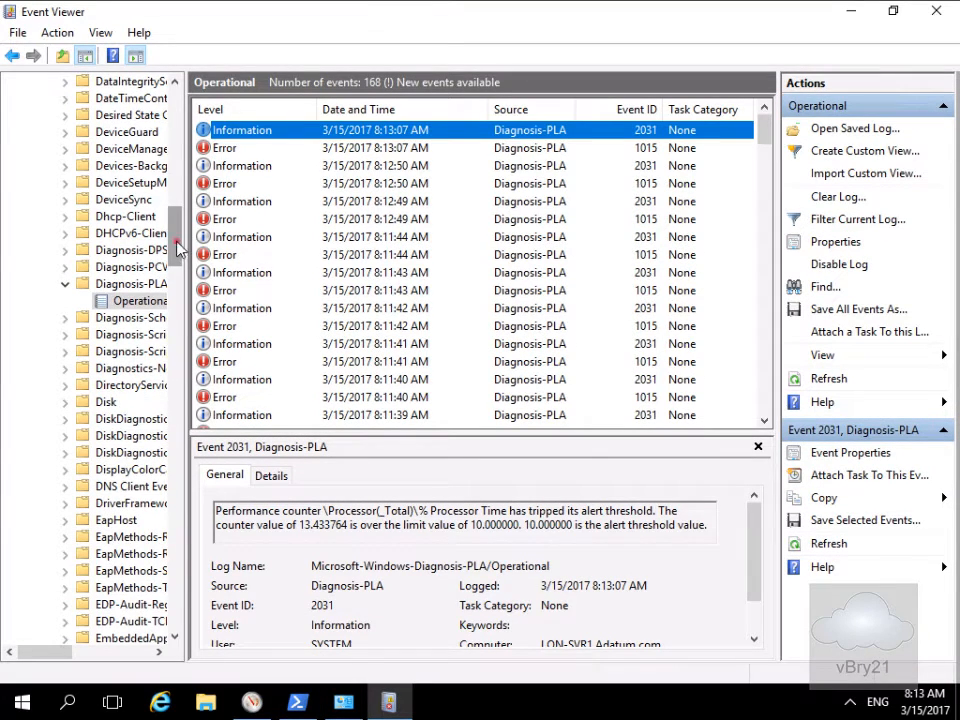
{"action": "left_click_drag", "start_coordinate": [175, 240], "coordinate": [178, 101]}
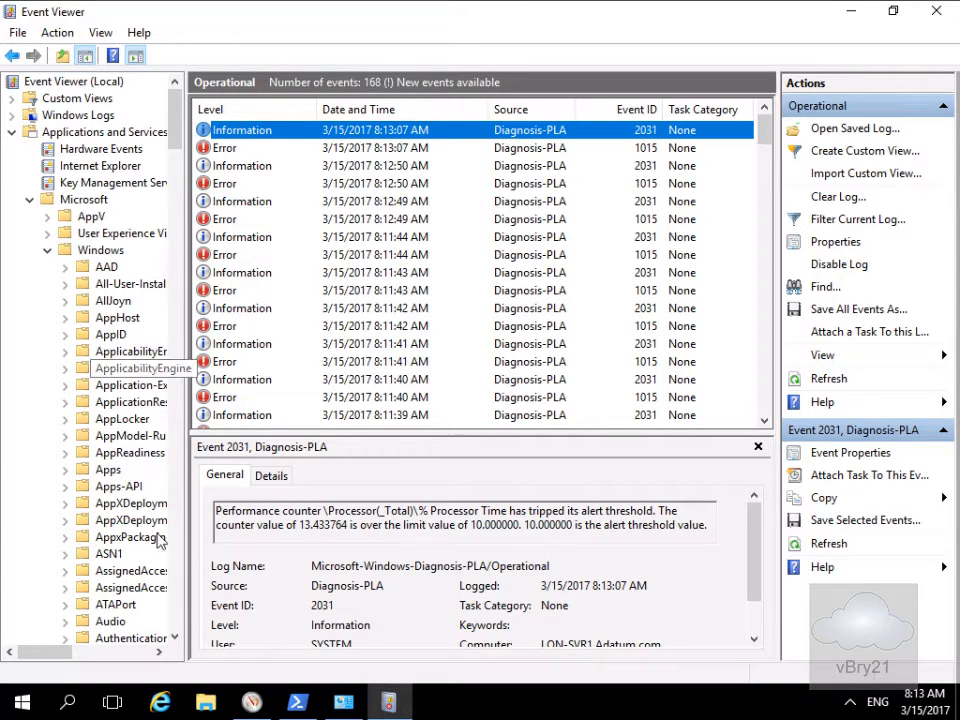
{"action": "left_click_drag", "start_coordinate": [175, 640], "coordinate": [175, 640]}
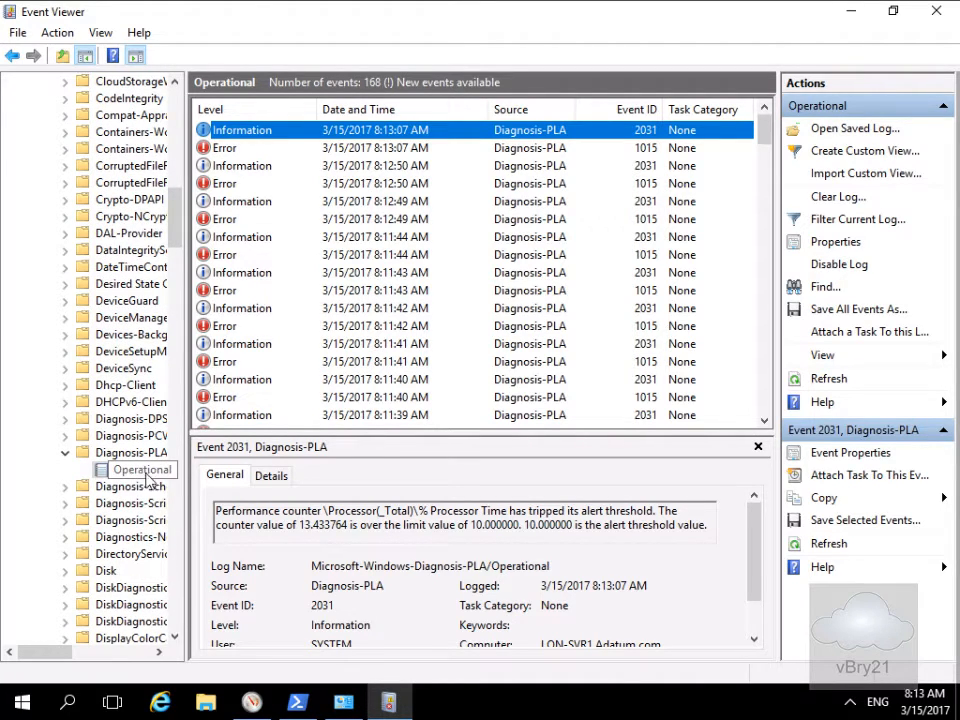